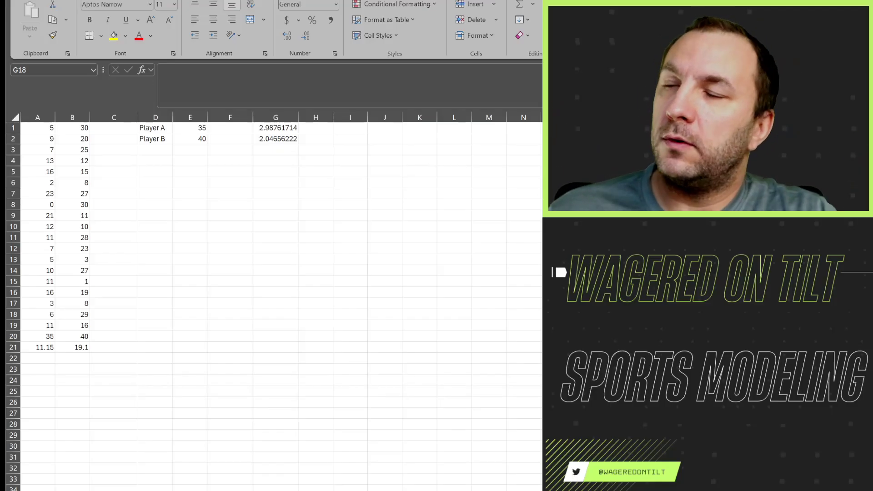
- Bring the workbook forward and review the twenty scores in columns A and B
key("alt+Tab")
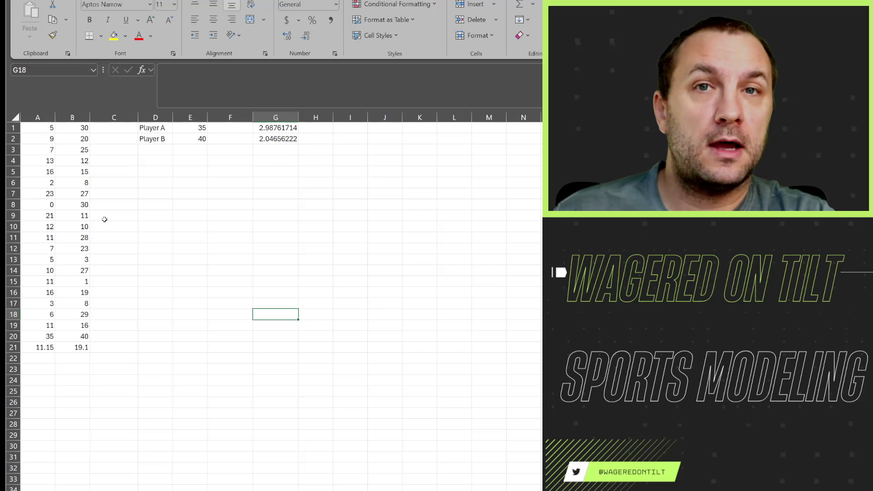
left_click_drag(32, 123, 53, 338)
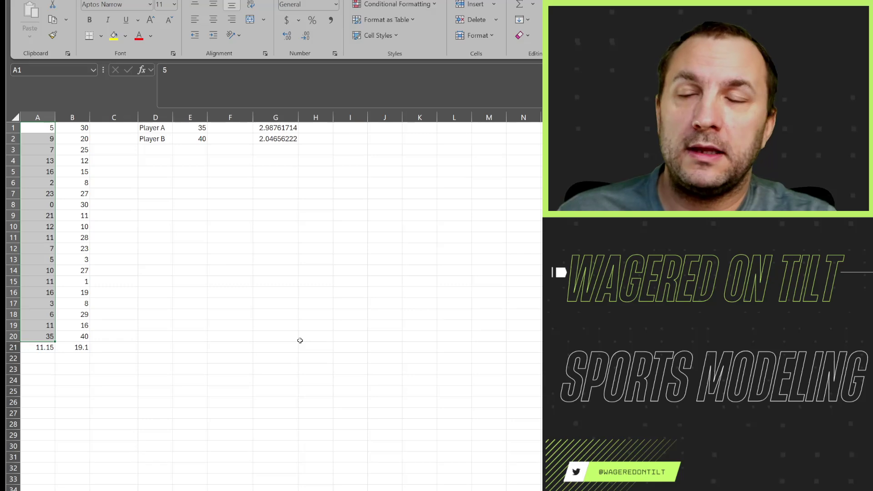
left_click_drag(33, 133, 41, 348)
left_click_drag(46, 238, 48, 250)
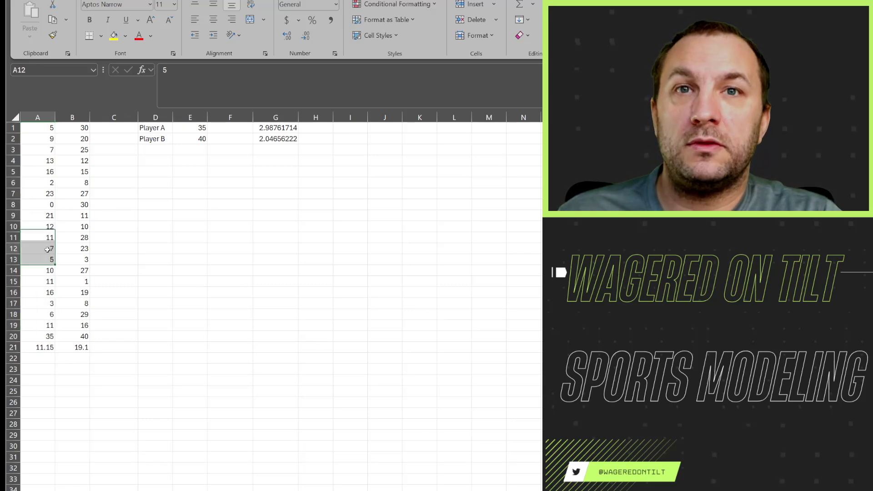
left_click_drag(44, 131, 35, 340)
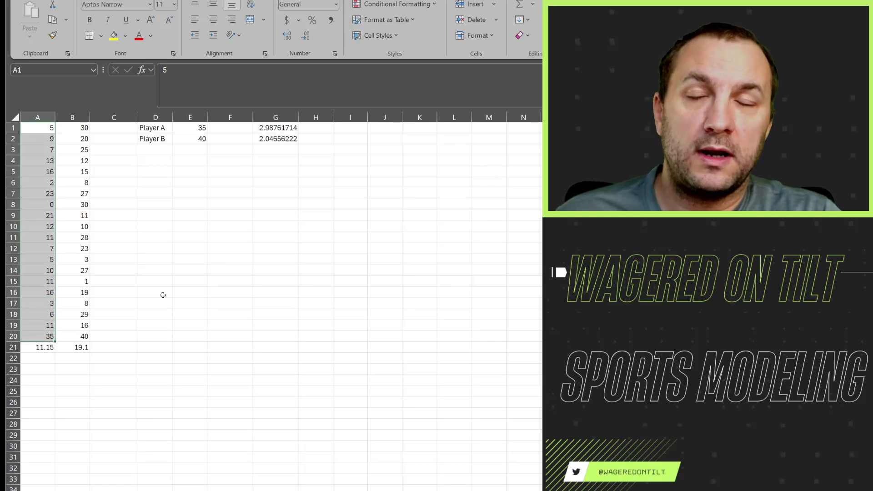
left_click(163, 295)
left_click_drag(76, 131, 74, 340)
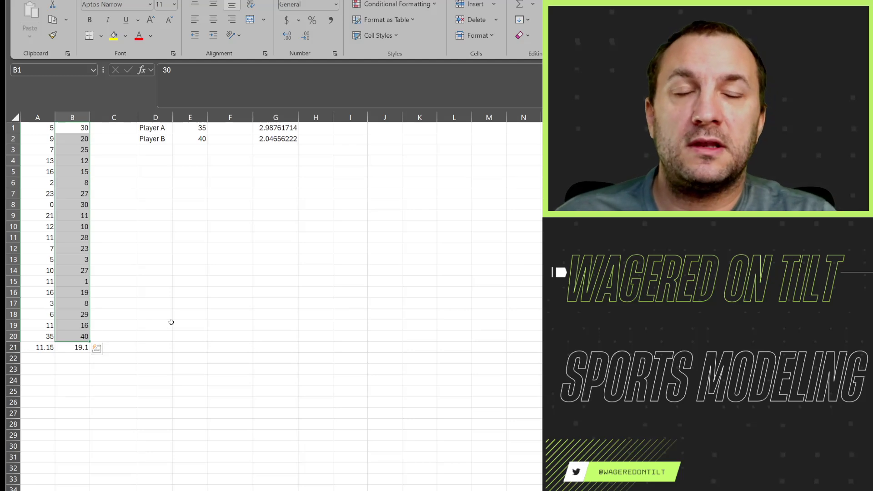
left_click(153, 290)
- Point out the 0 in A8 and reselect the column A and column B scores
left_click(44, 204)
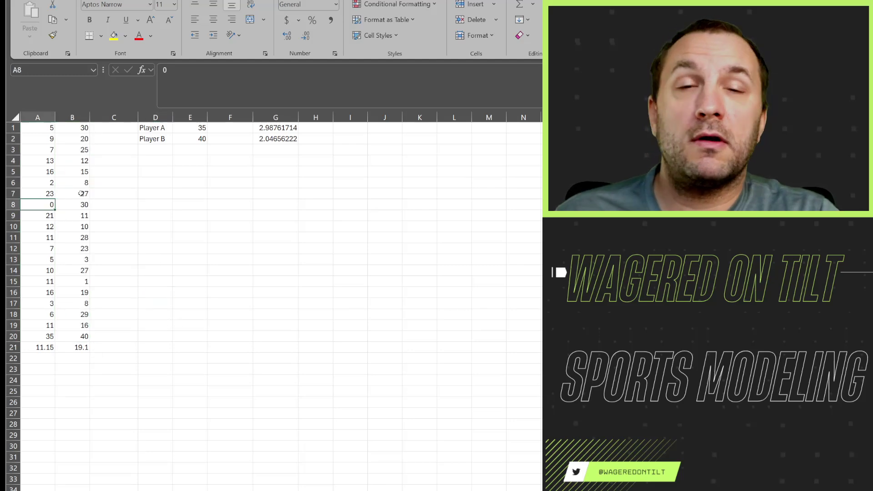
left_click(81, 193)
left_click(277, 302)
key("Right")
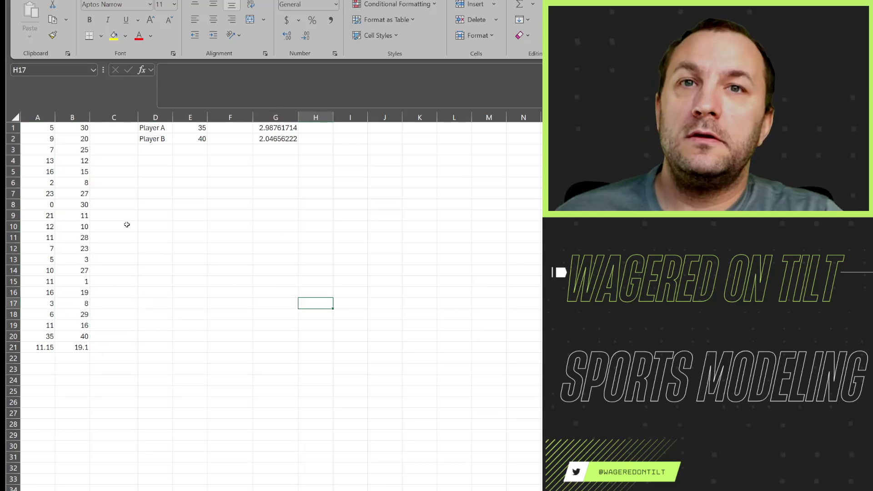
left_click_drag(40, 127, 39, 331)
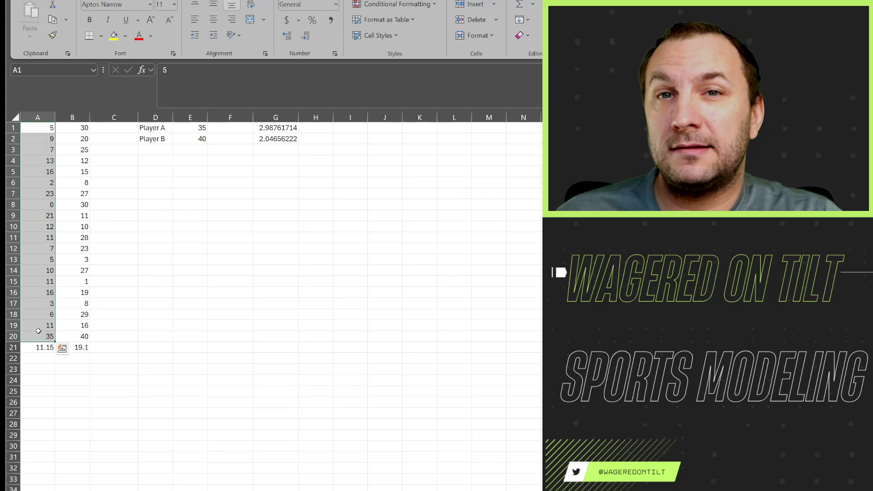
left_click_drag(73, 127, 68, 348)
left_click(230, 324)
- Point out Player A's 35, Player B's 40, and their z-score formulas in G1 and G2
left_click(151, 128)
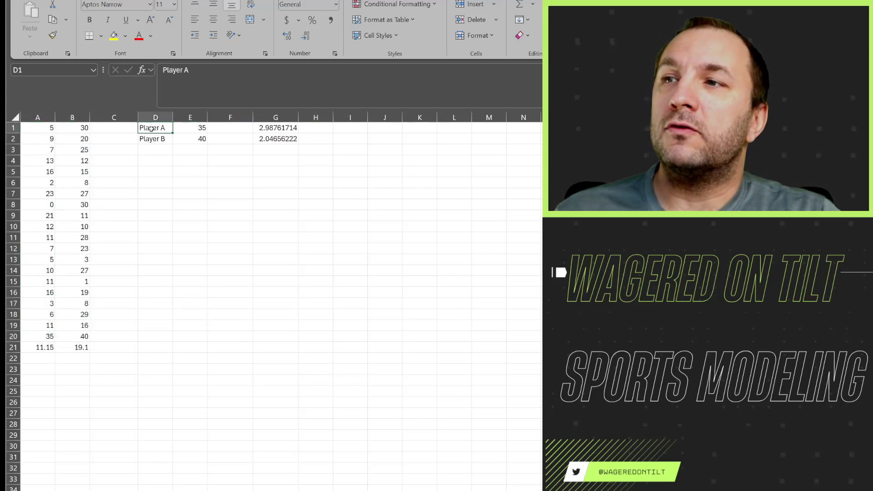
left_click(194, 129)
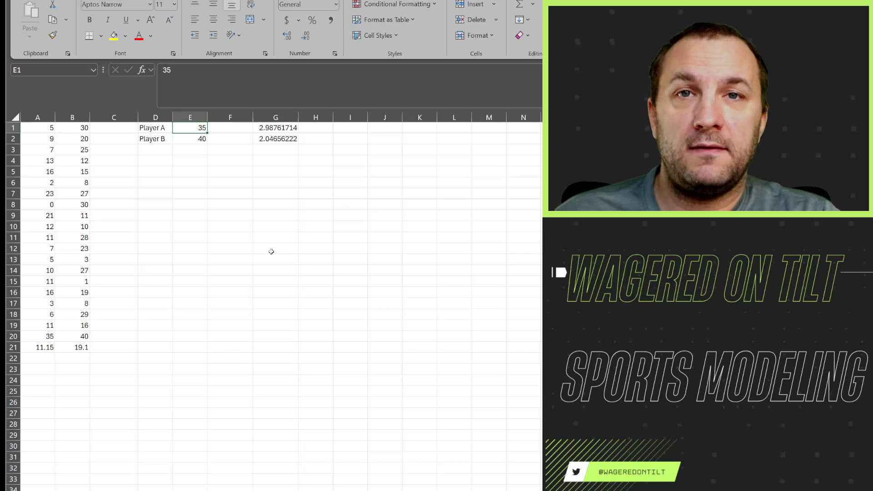
left_click(151, 140)
left_click(186, 137)
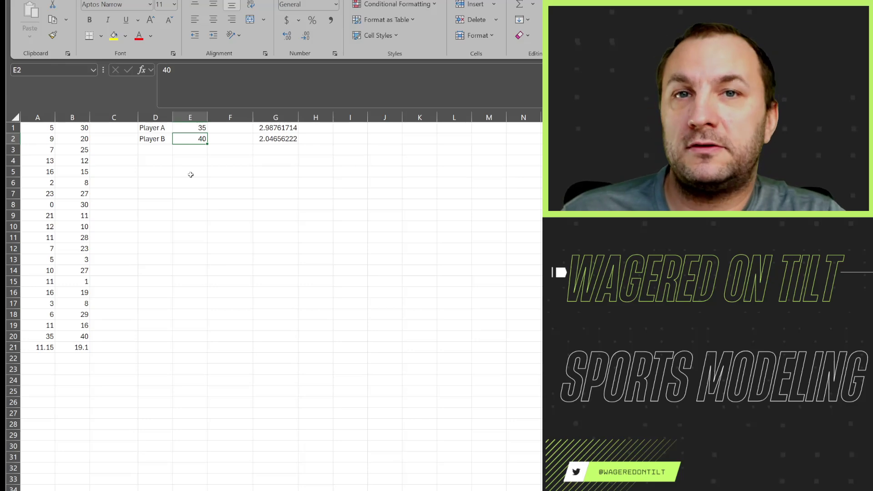
left_click(273, 130)
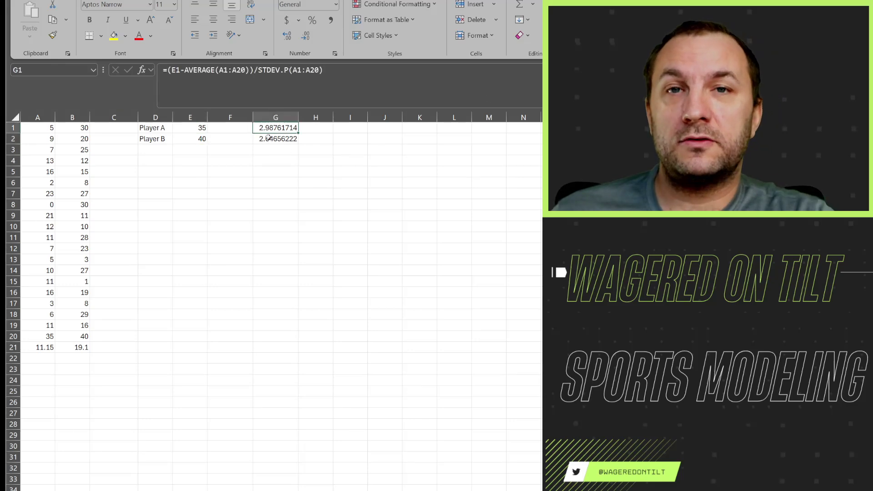
left_click(276, 141)
left_click(444, 234)
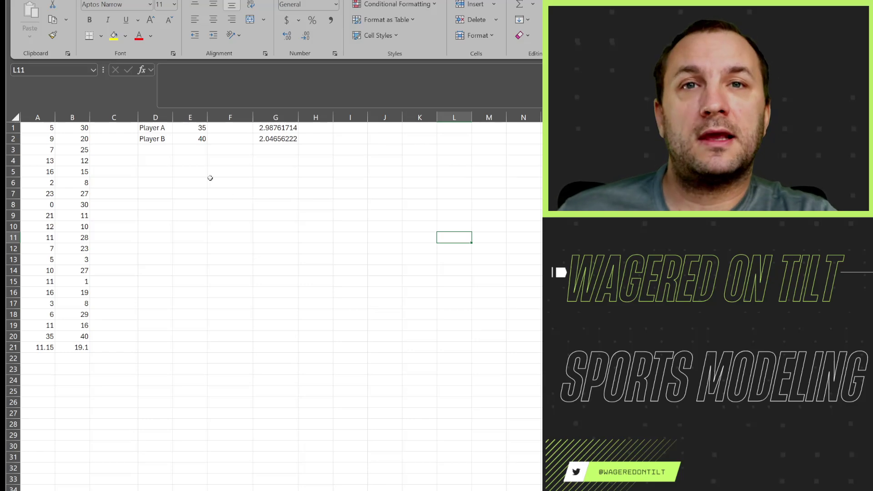
- Show G1's z-score formula references without changing it, then compare G2 and select G1:G2
left_click(283, 127)
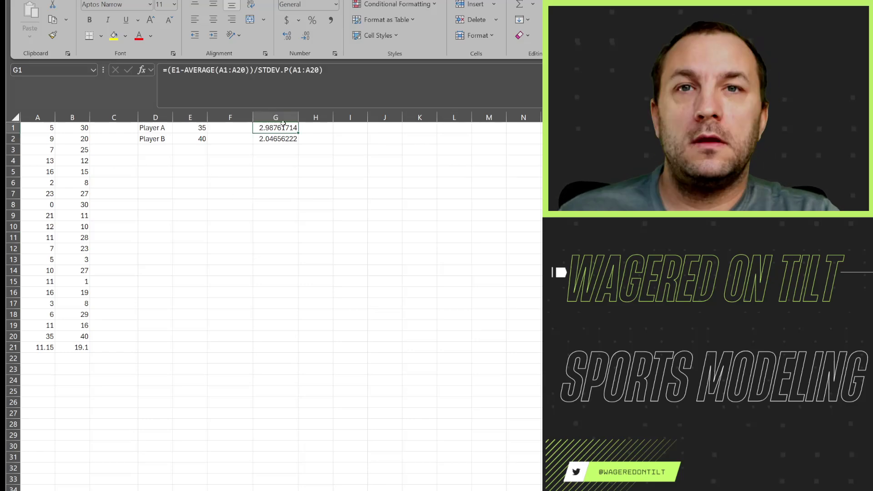
double_click(283, 127)
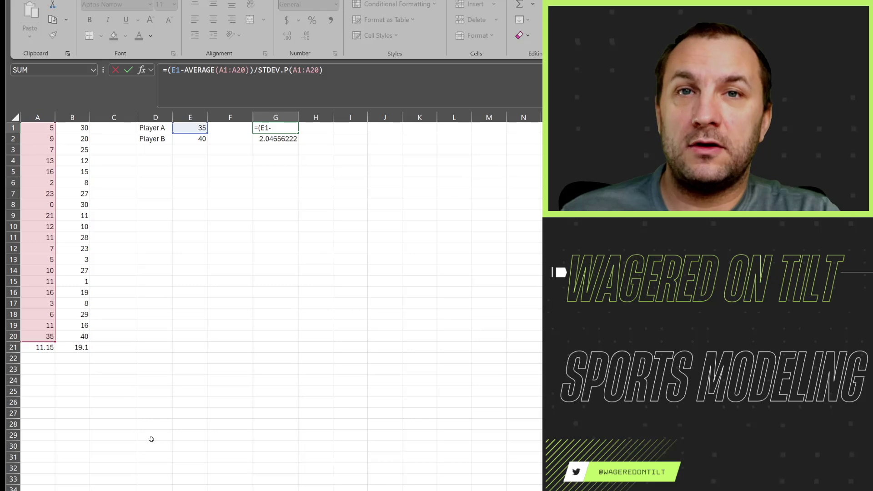
key("Return")
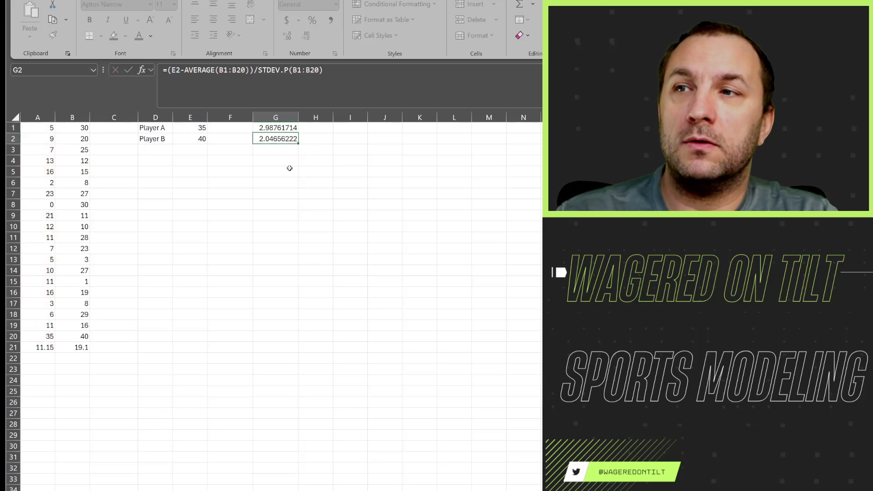
key("Up")
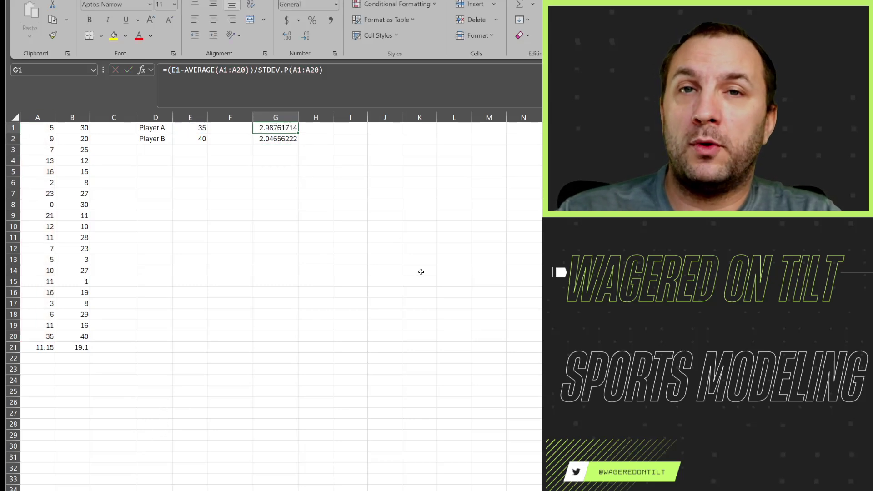
key("Down")
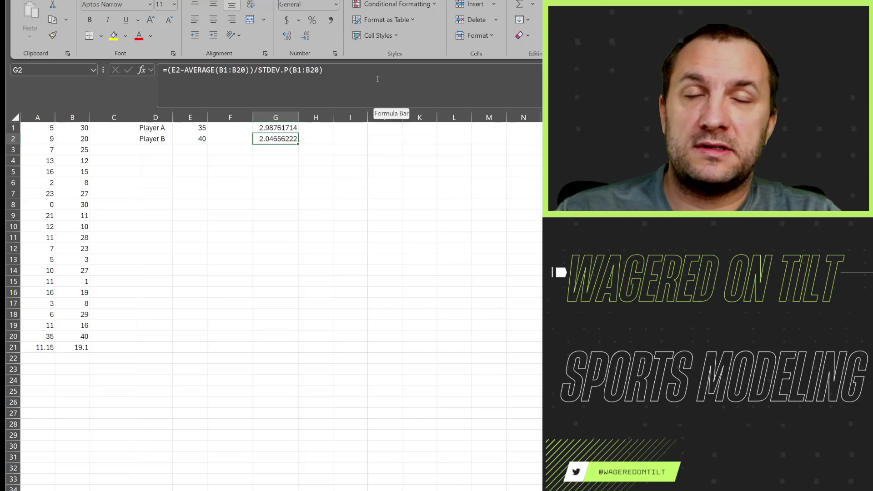
key("Up")
key("shift+Down")
left_click(328, 180)
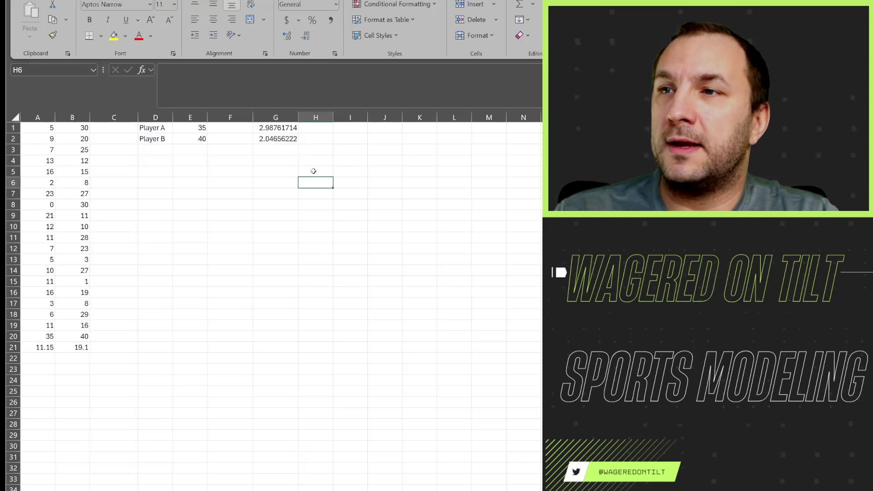
- Compare the G1 and G2 z-score formulas with the values 35 and 40
left_click(287, 131)
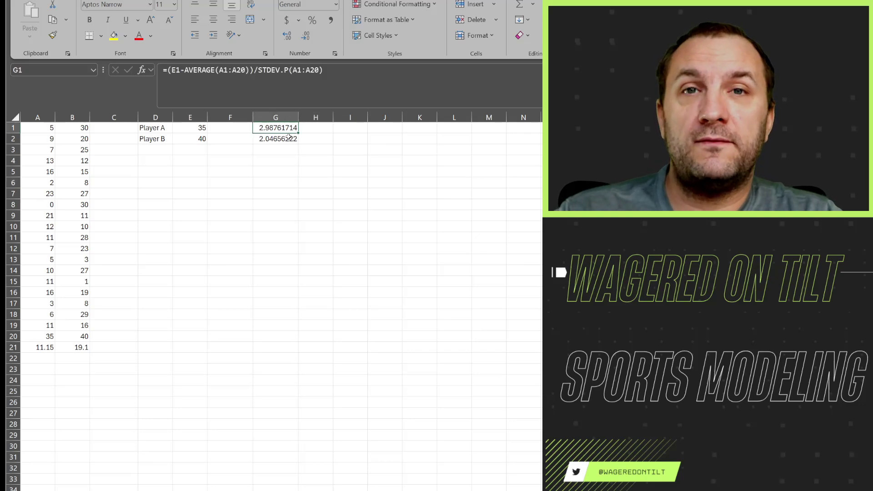
left_click(289, 138)
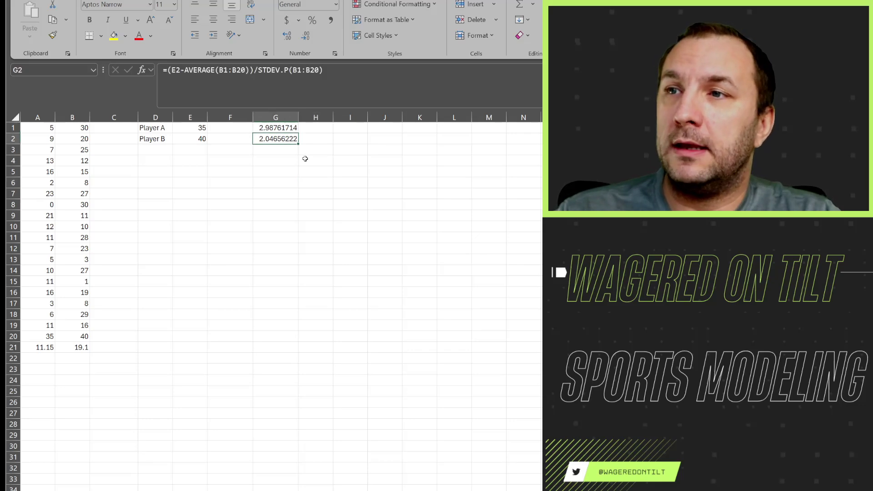
left_click(203, 126)
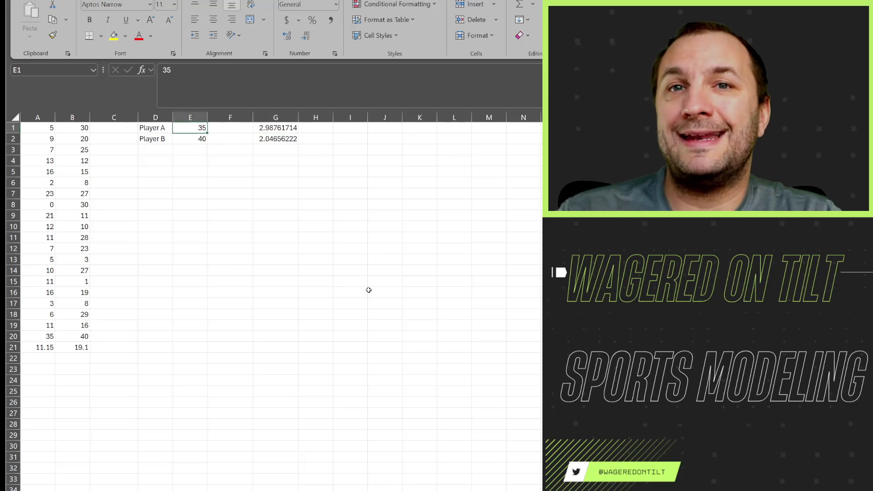
left_click(188, 139)
left_click(311, 236)
- Reopen G1's formula and highlight its A1:A20 range for editing
left_click(204, 129)
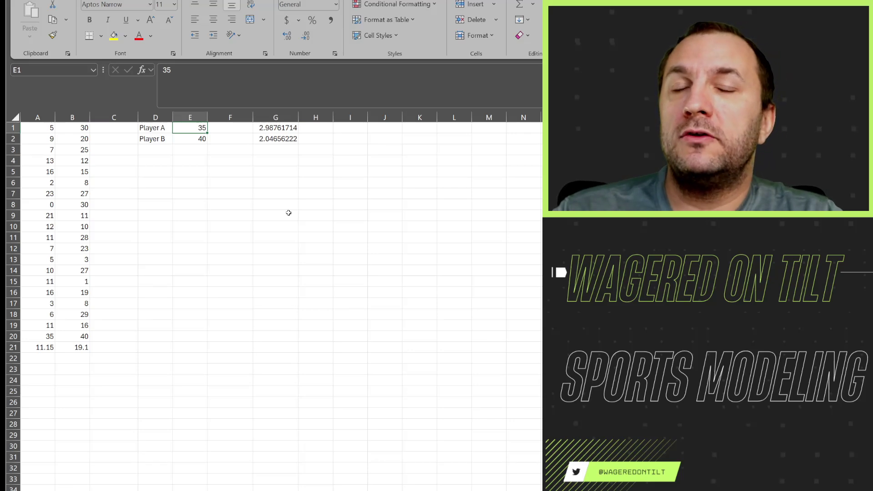
left_click(195, 141)
left_click(267, 127)
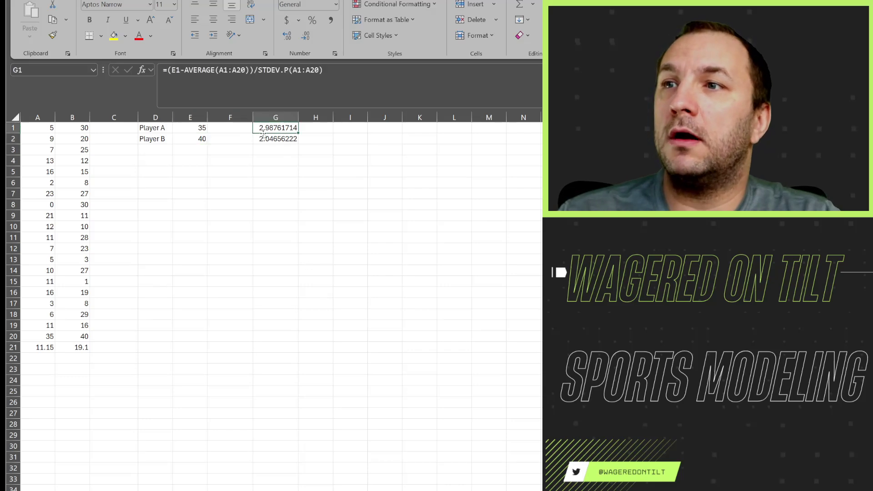
left_click(217, 72)
left_click_drag(218, 70, 246, 70)
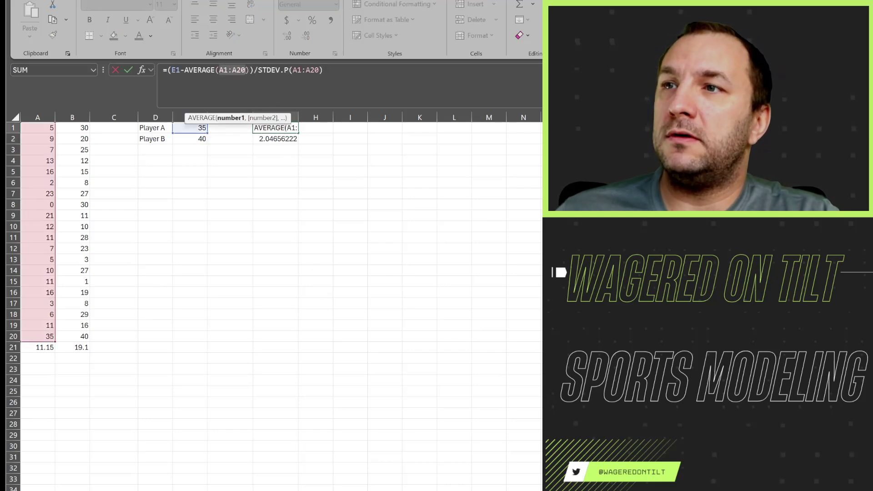
- Switch G1's AVERAGE and STDEV.P ranges to B1:B20, giving a z-score of 1.55695403
left_click_drag(81, 130, 86, 337)
left_click_drag(292, 69, 321, 70)
left_click_drag(82, 129, 86, 337)
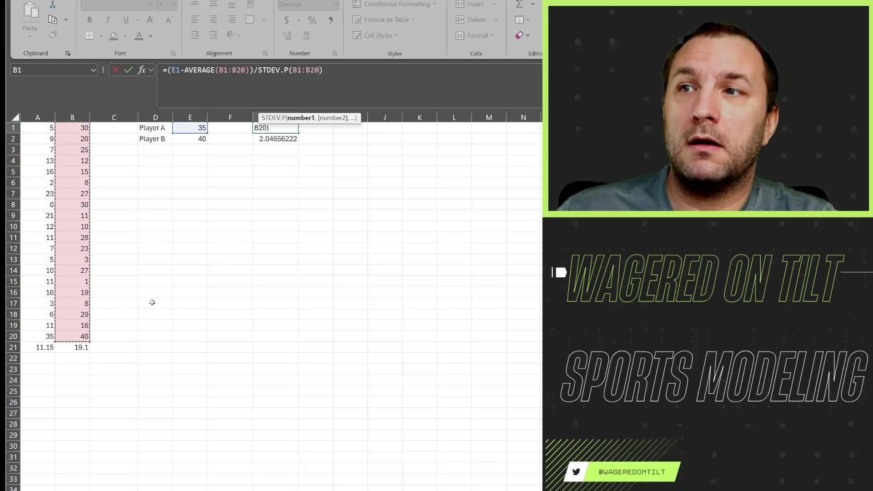
key("Return")
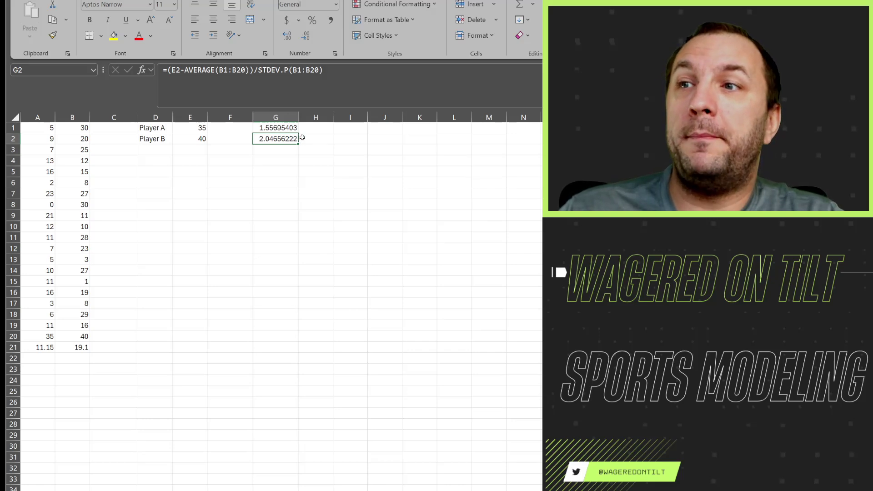
left_click(288, 128)
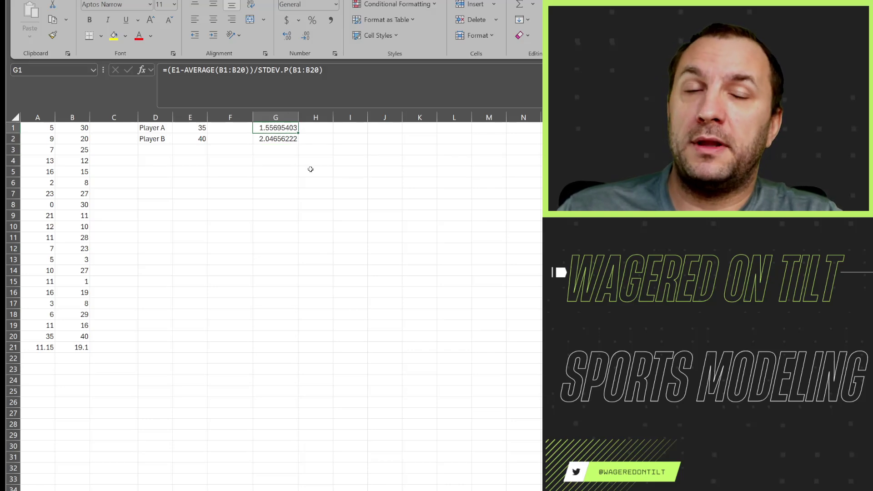
left_click(169, 141)
left_click(273, 140)
left_click(271, 128)
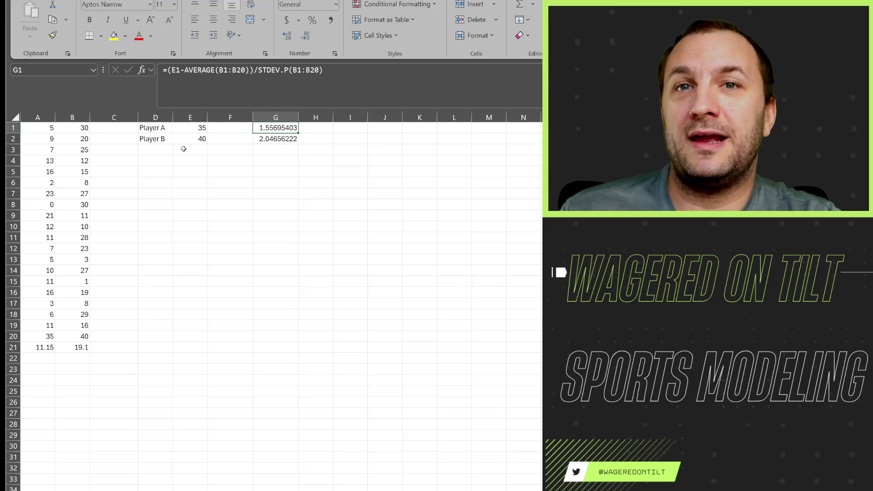
left_click(167, 130)
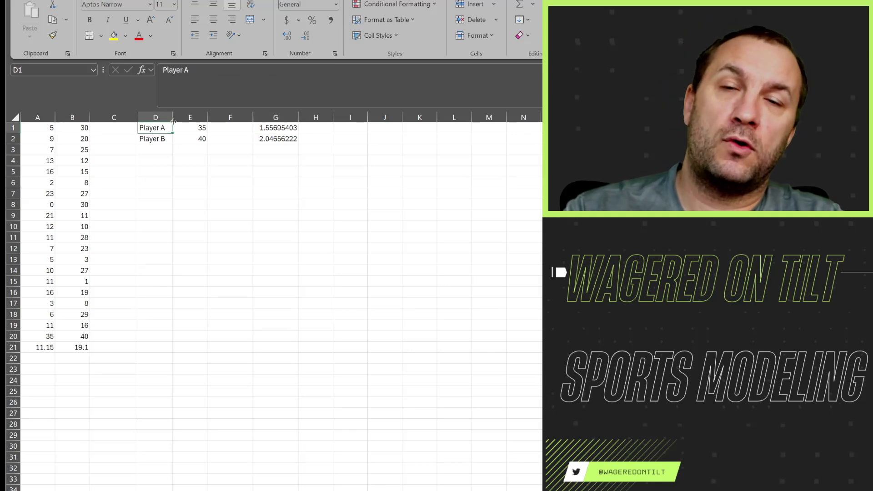
left_click(267, 141)
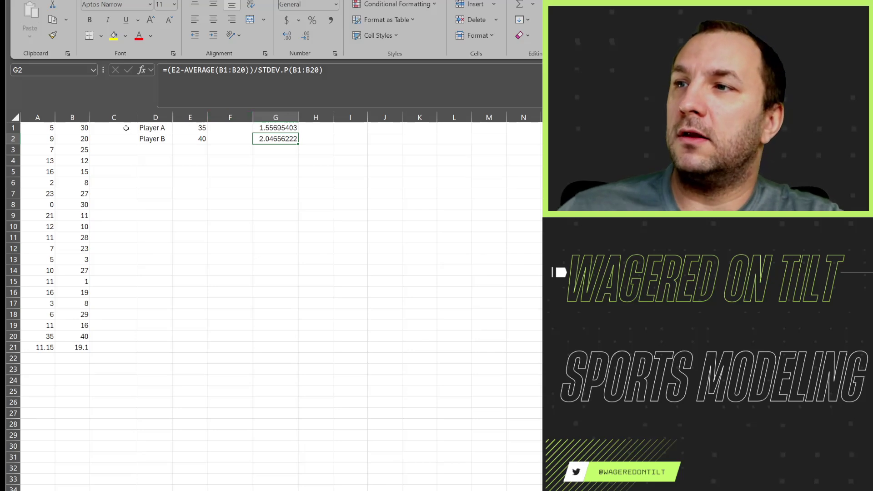
- Set F1:F2's font color to Automatic so F1's STANDARDIZE value shows
left_click(230, 130)
left_click_drag(230, 133, 230, 140)
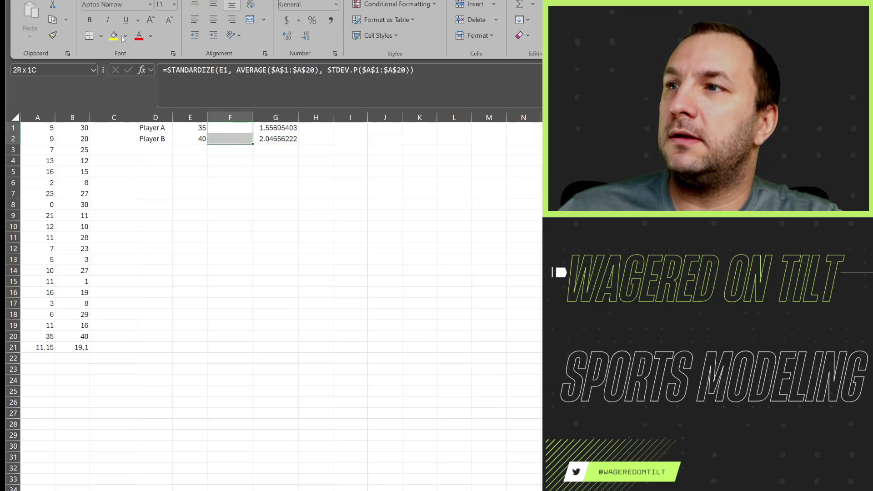
left_click(151, 36)
left_click(157, 70)
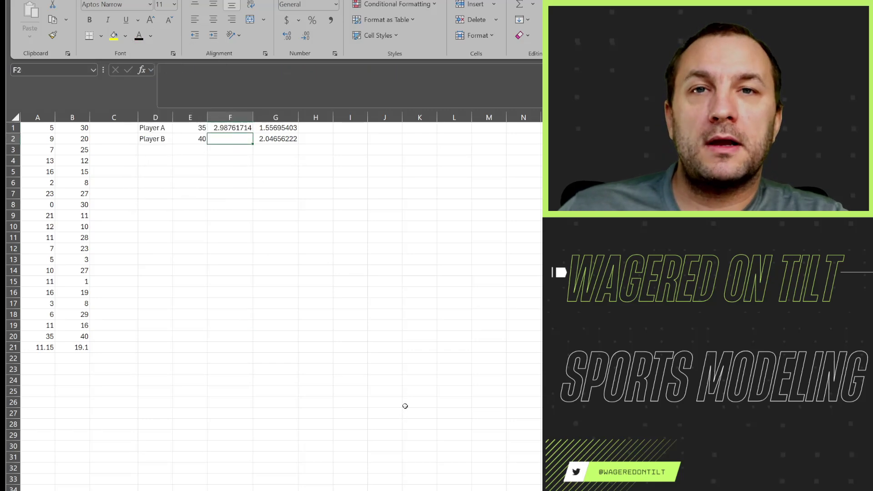
- Compare with G1, then walk through F1's STANDARDIZE arguments: E1, AVERAGE($A$1:$A$20), and STDEV.P
left_click(276, 128)
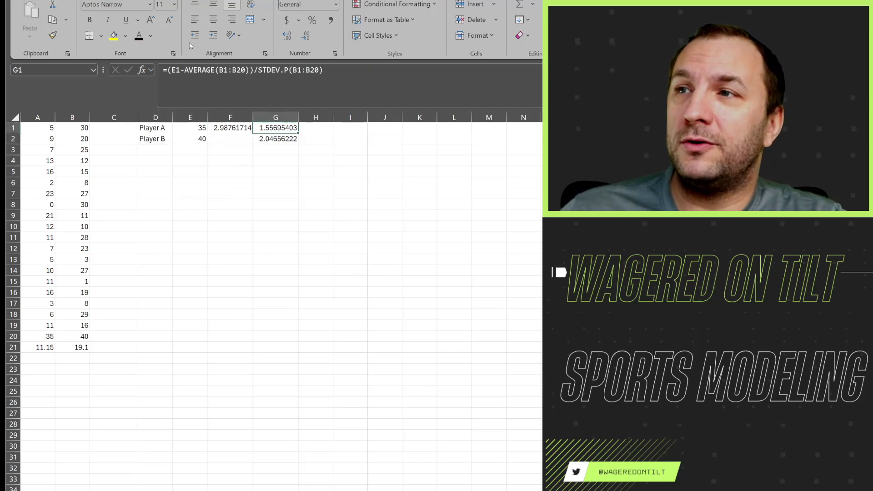
left_click(385, 87)
key("Escape")
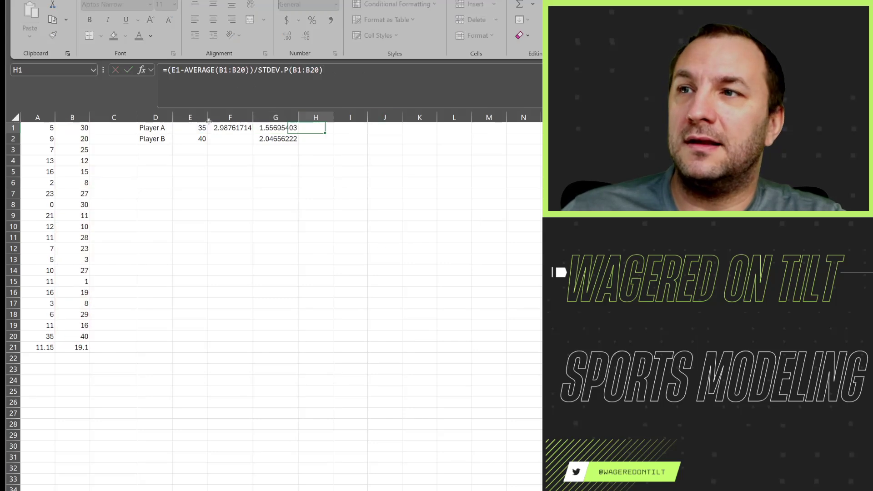
left_click(230, 128)
left_click(233, 70)
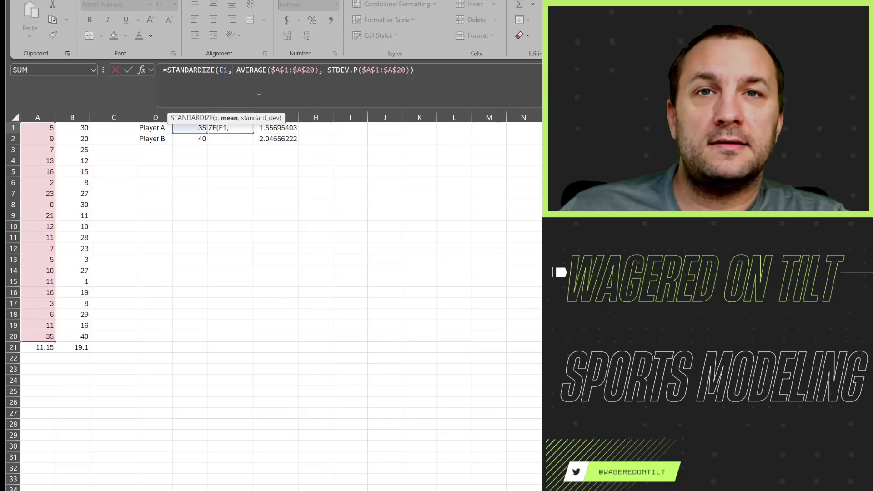
left_click(223, 70)
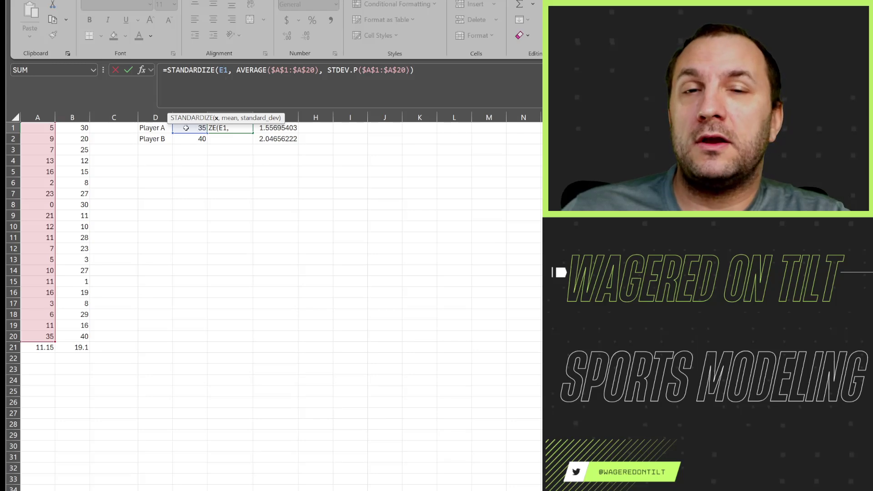
left_click(254, 69)
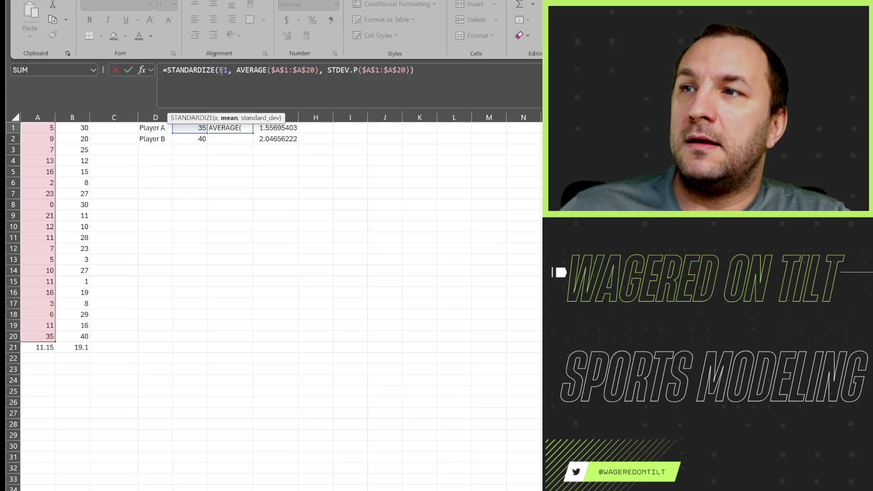
left_click_drag(236, 70, 319, 70)
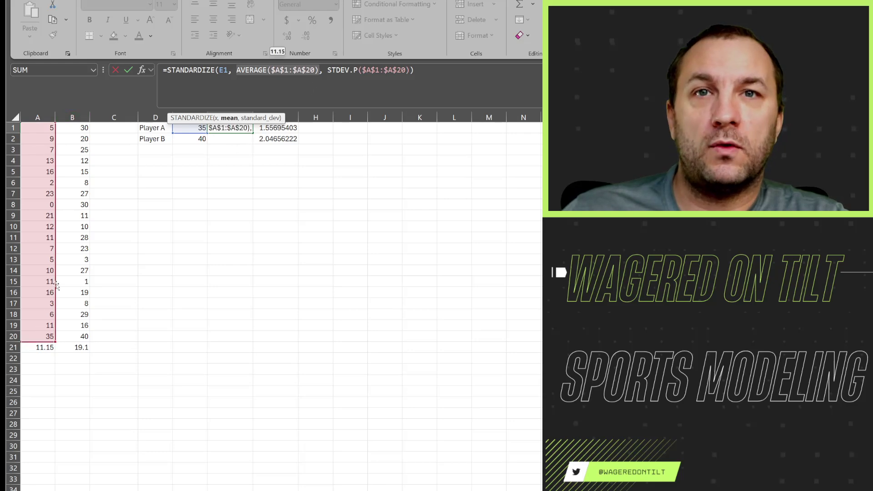
left_click(336, 69)
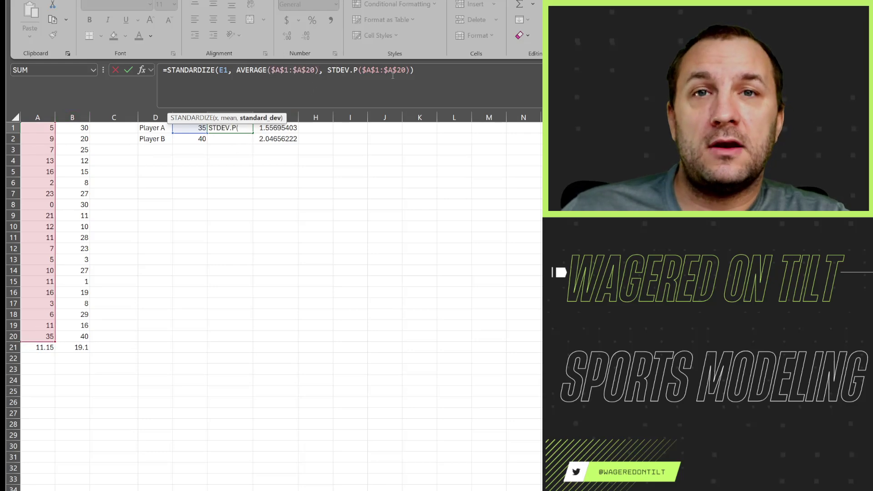
left_click_drag(236, 70, 409, 71)
left_click(334, 71)
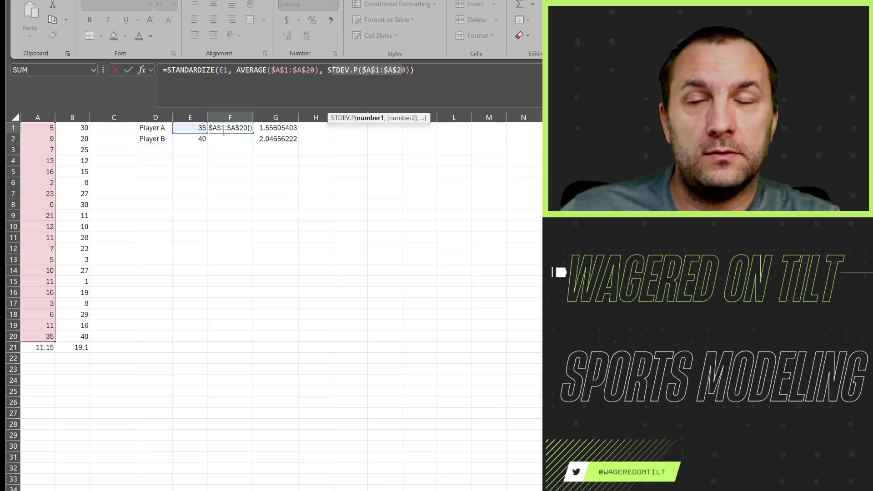
- Confirm F1's formula and fill the STANDARDIZE formula down C1:C21
key("Return")
left_click_drag(114, 128, 105, 338)
key("ctrl+d")
- Check C1's STANDARDIZE formula and the z-scores in C4, C7, C12 down through C20
left_click(280, 85)
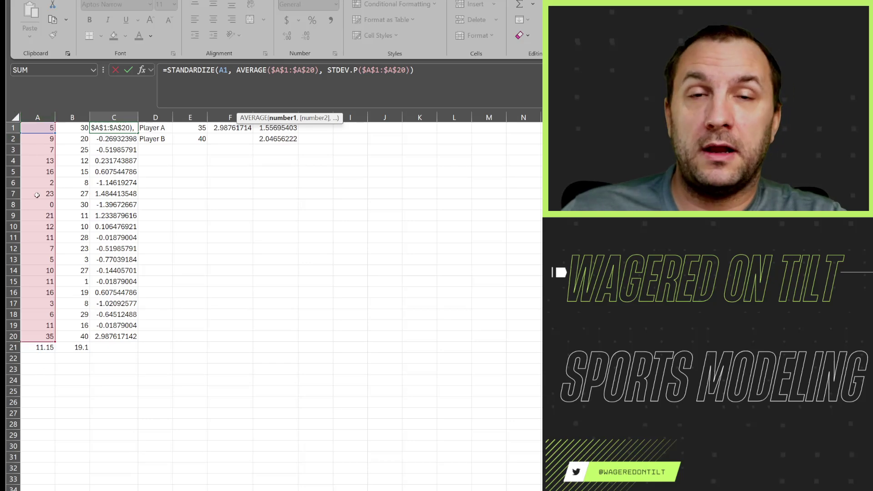
key("ctrl+Return")
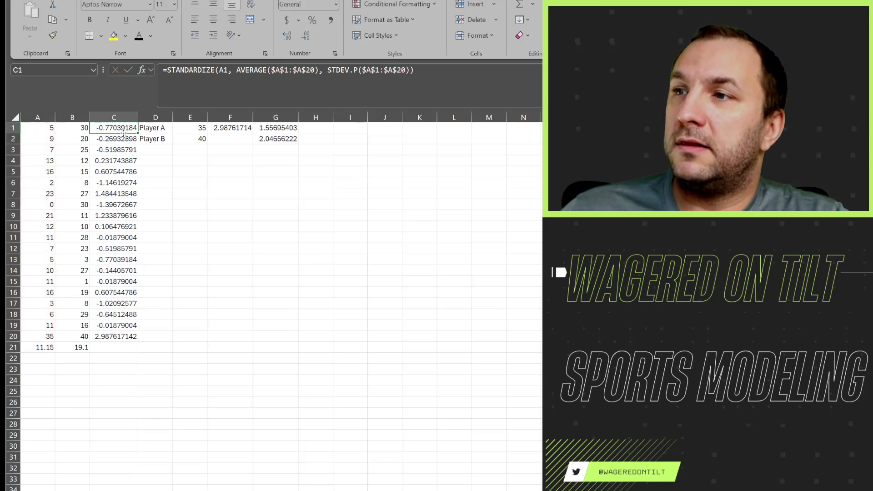
left_click(118, 161)
left_click(123, 194)
left_click(118, 248)
left_click(118, 303)
left_click(118, 315)
mouse_move(118, 337)
left_mouse_down()
mouse_move(131, 196)
mouse_move(115, 126)
mouse_move(122, 347)
left_mouse_up()
left_click(122, 347)
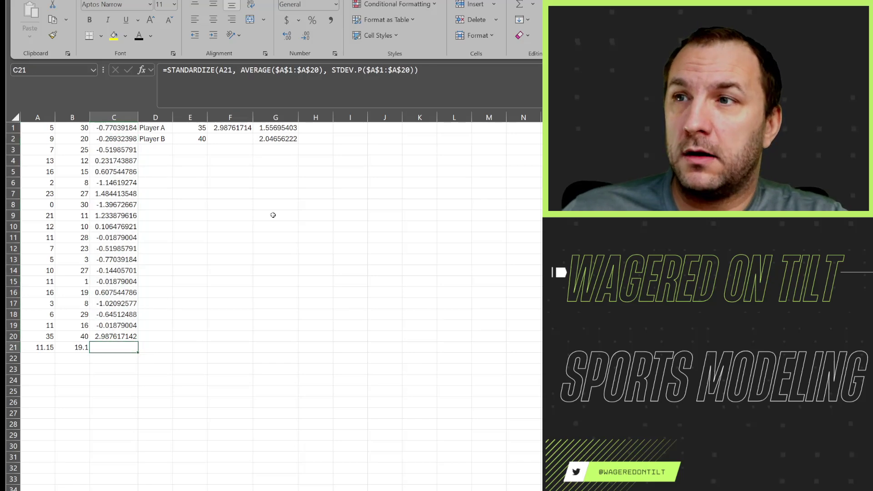
left_click(276, 120)
left_click(229, 129)
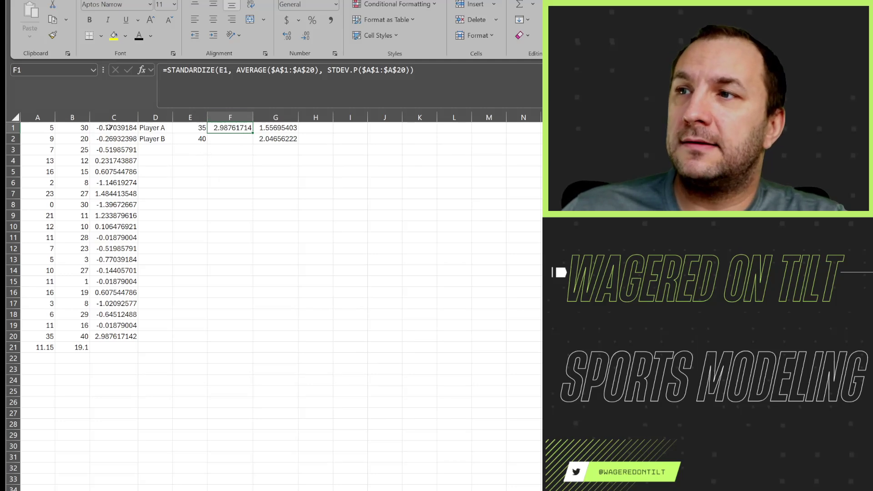
left_click(102, 131)
key("ctrl+Down")
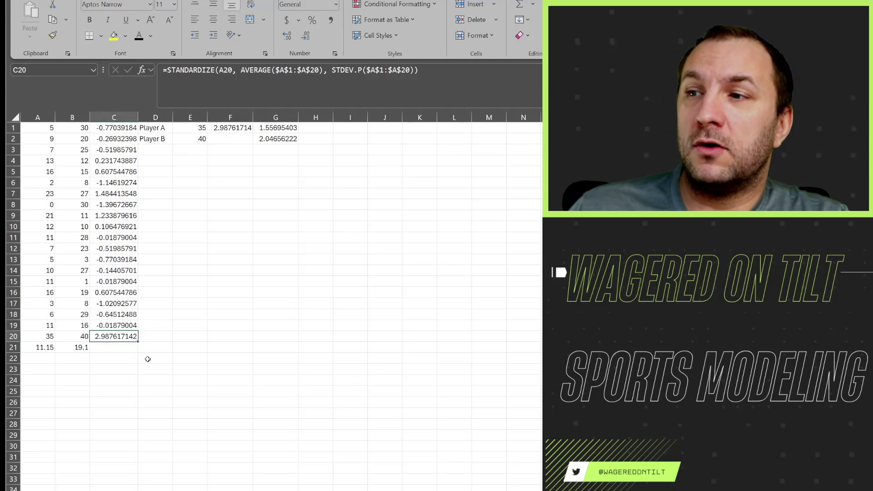
left_click_drag(107, 138, 131, 347)
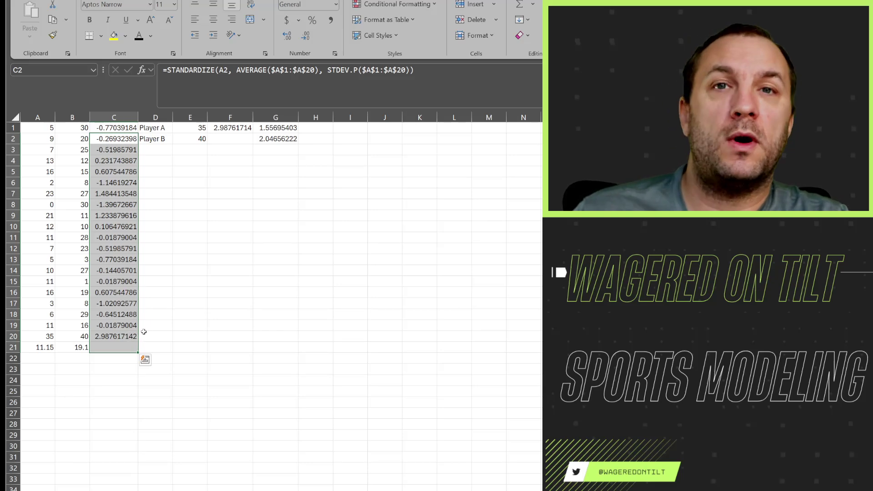
left_click(189, 280)
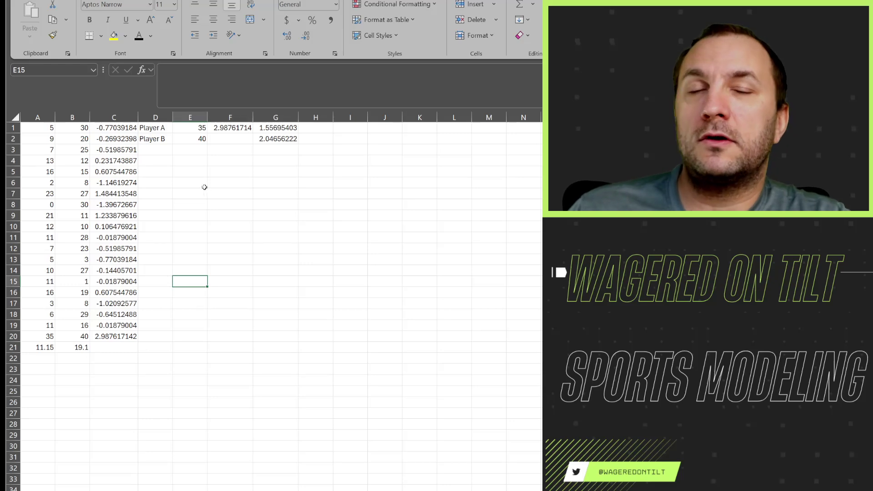